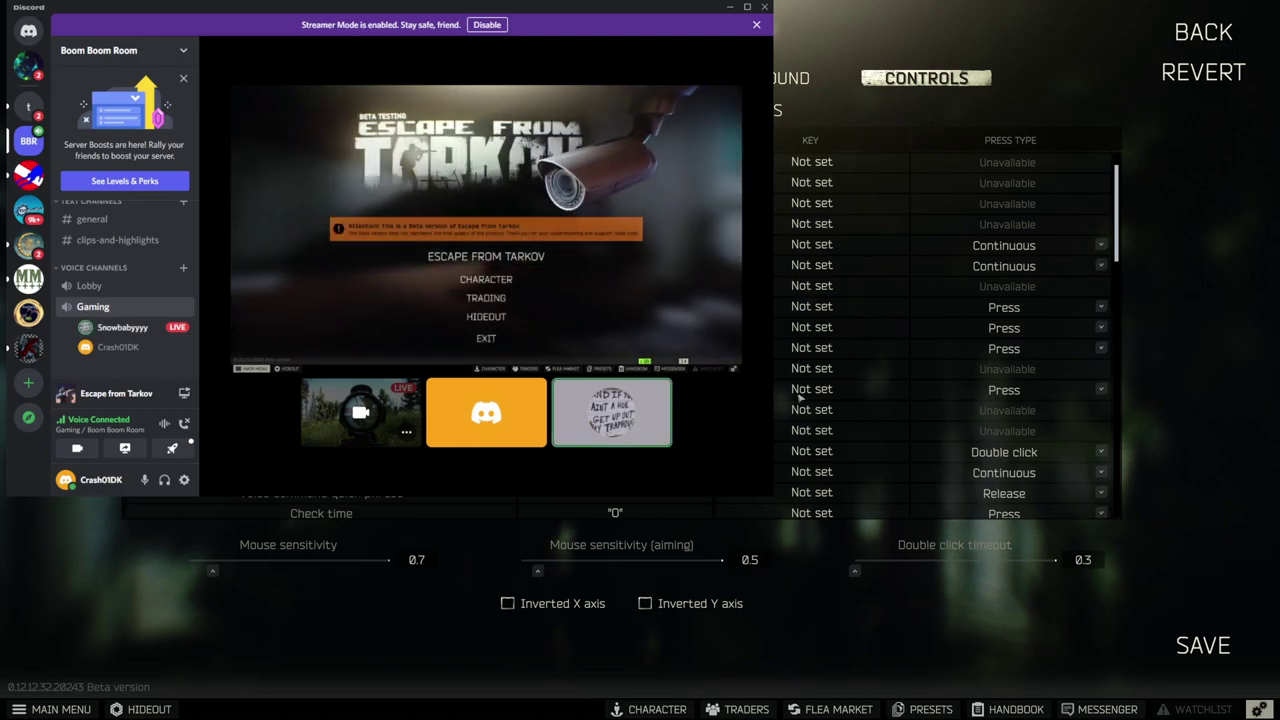
Leave Controls settings, browse the stash on the character screen, then return to the main menu.
click(1203, 32)
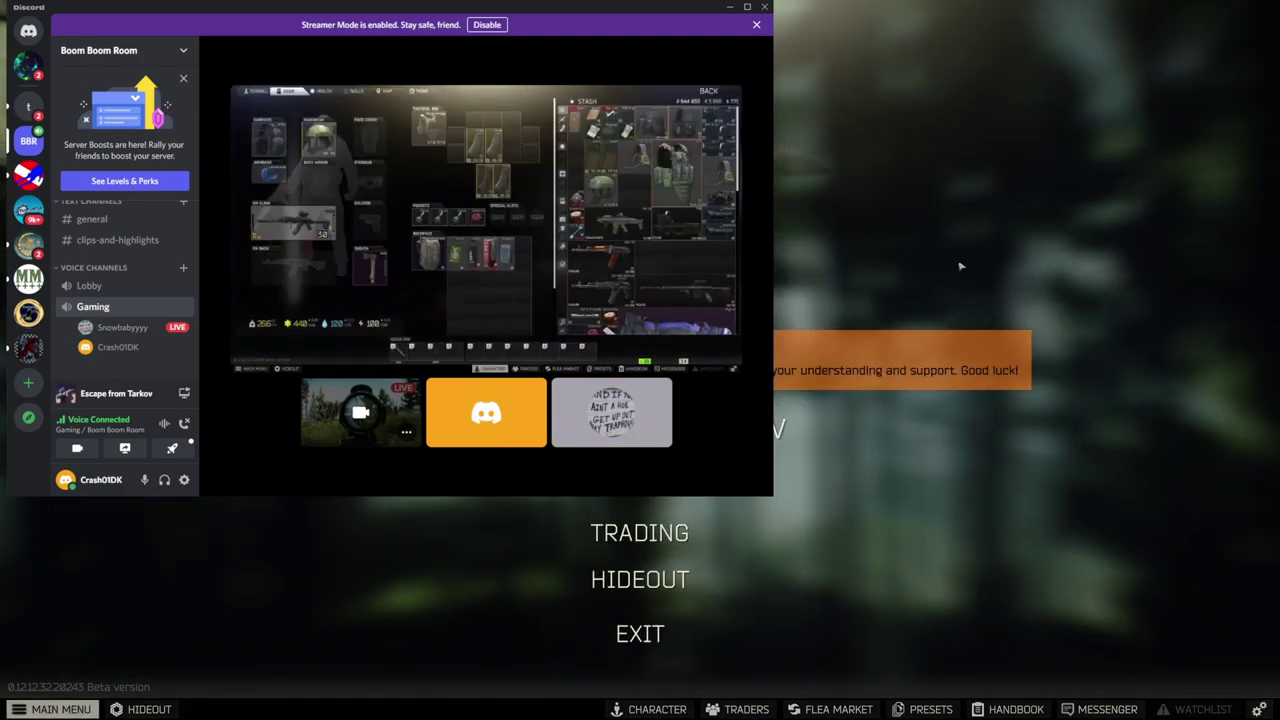
key(Tab)
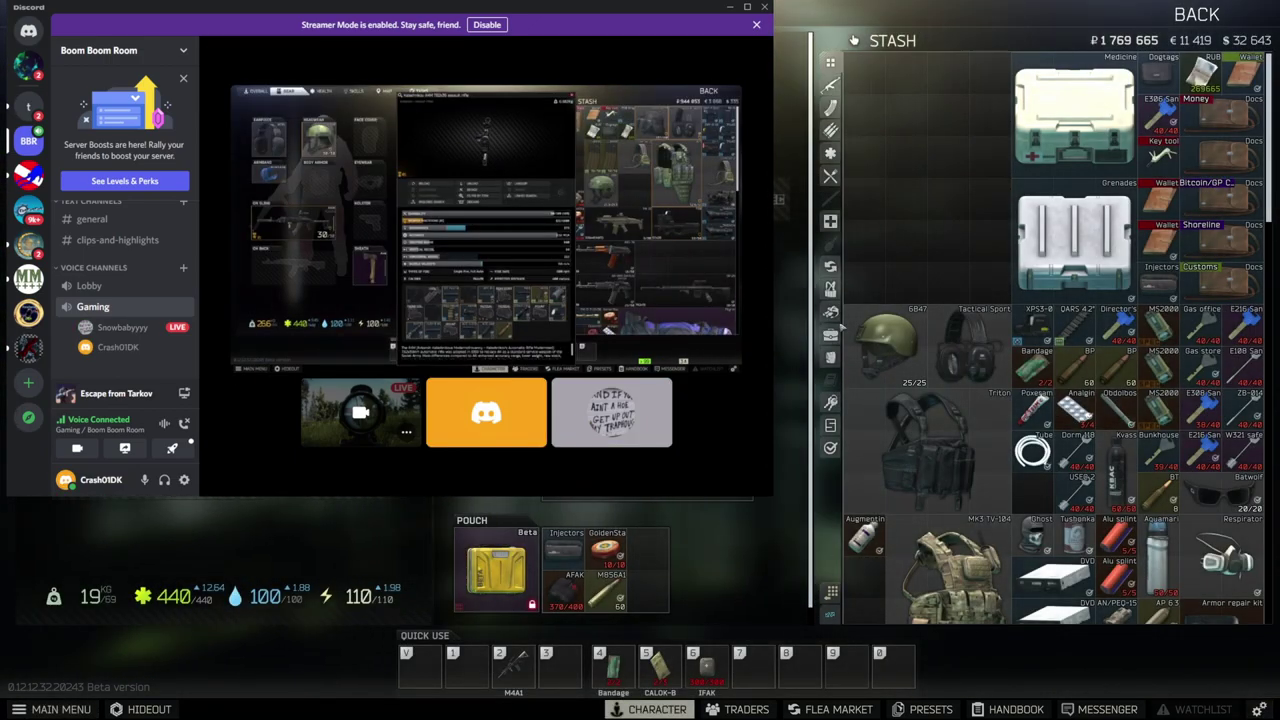
scroll(938, 262, down, 4)
scroll(938, 262, down, 4)
scroll(938, 262, down, 5)
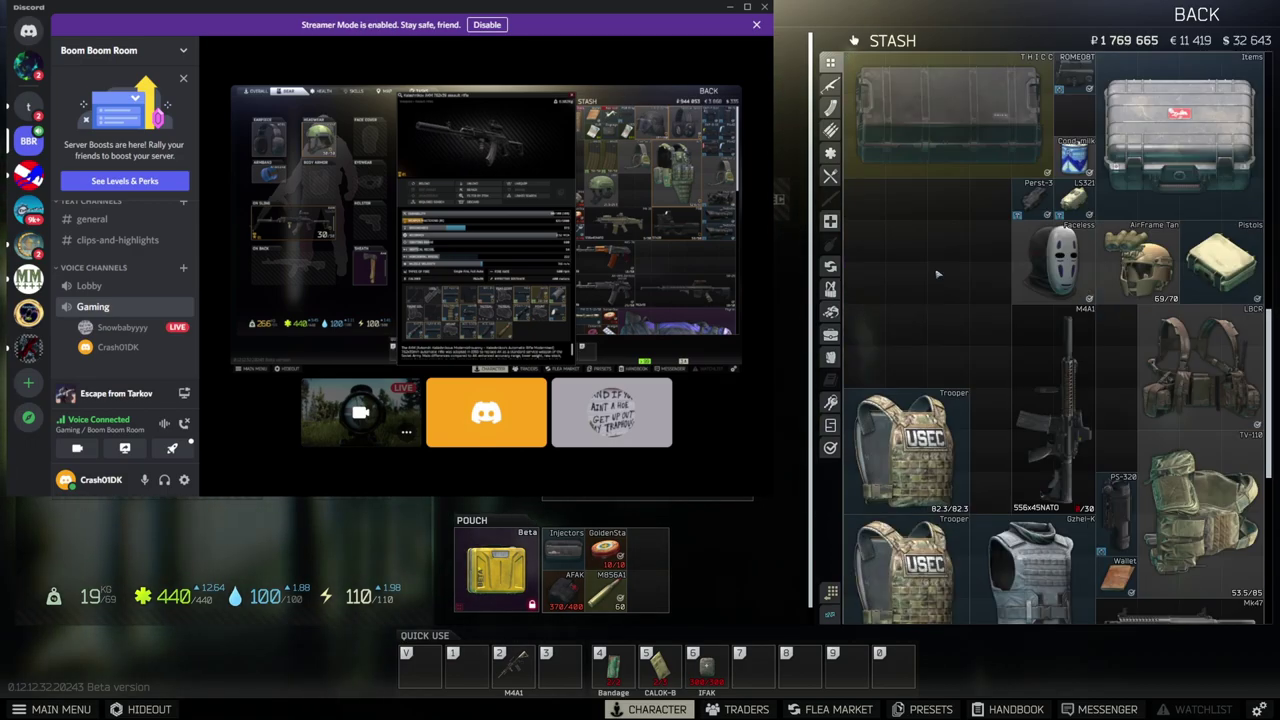
scroll(900, 320, up, 6)
scroll(872, 369, up, 3)
scroll(873, 372, down, 5)
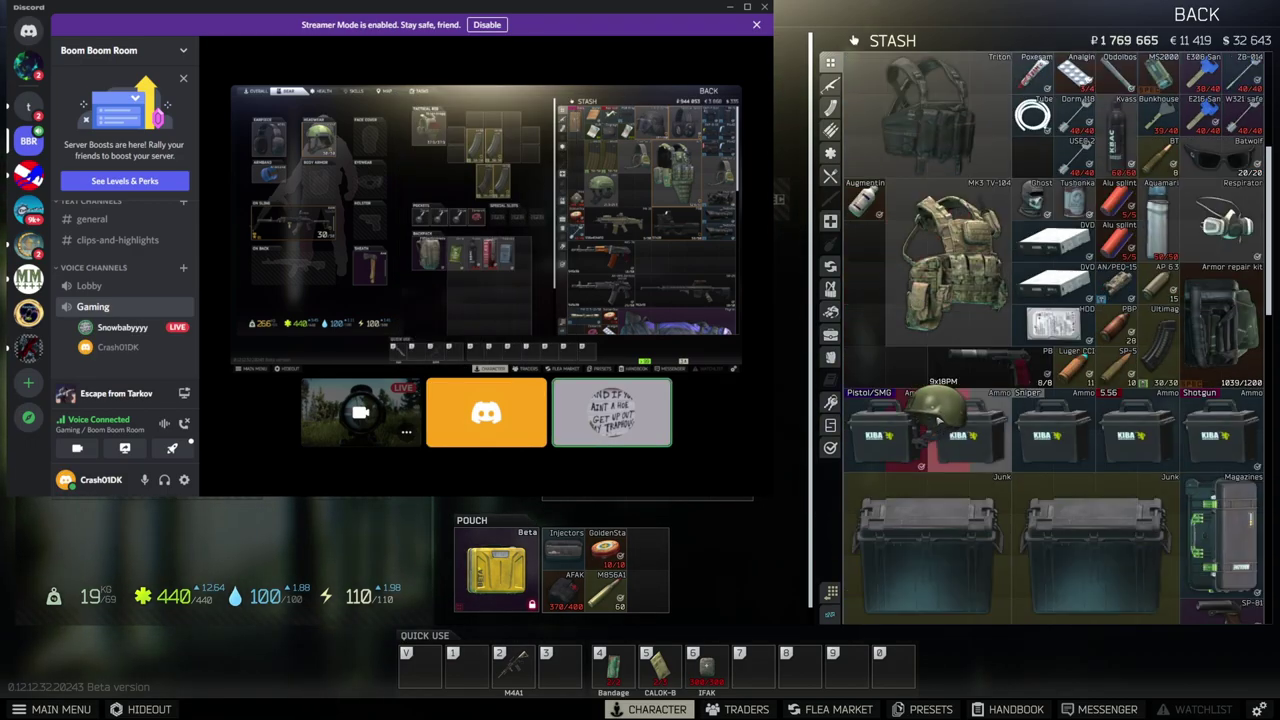
scroll(878, 385, down, 5)
scroll(884, 400, down, 5)
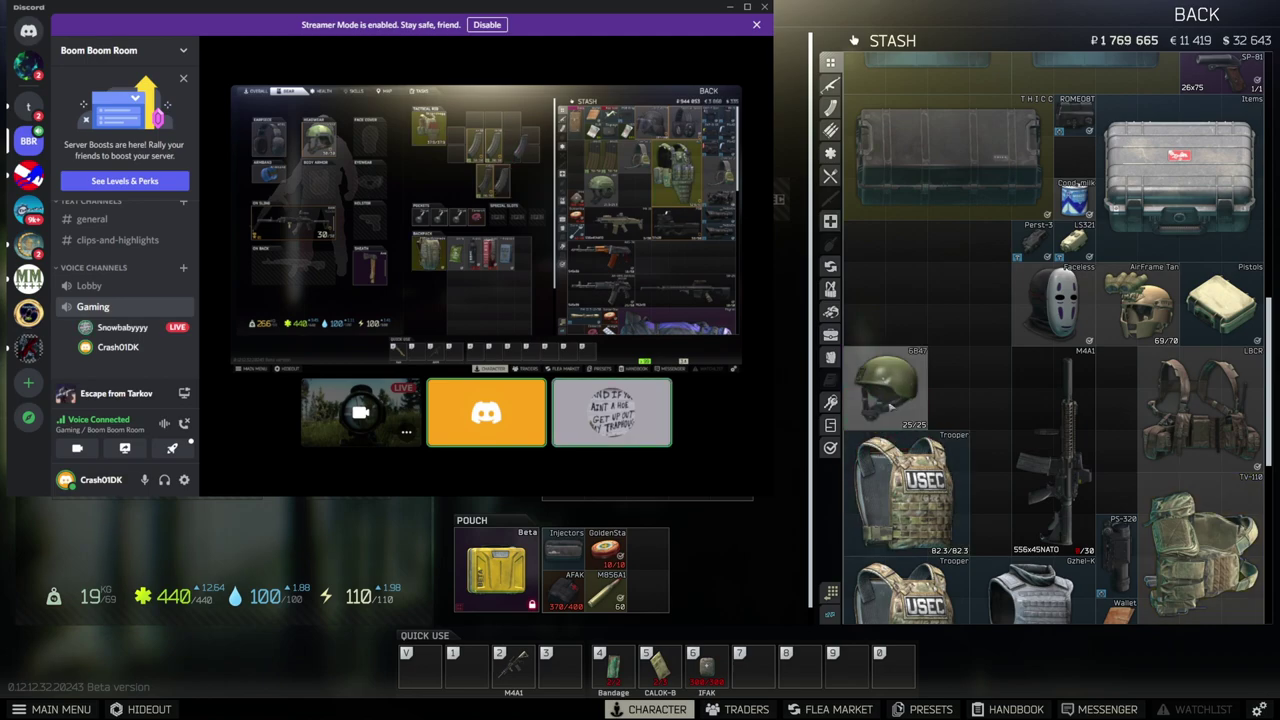
scroll(910, 350, up, 5)
scroll(950, 250, up, 5)
scroll(970, 220, down, 3)
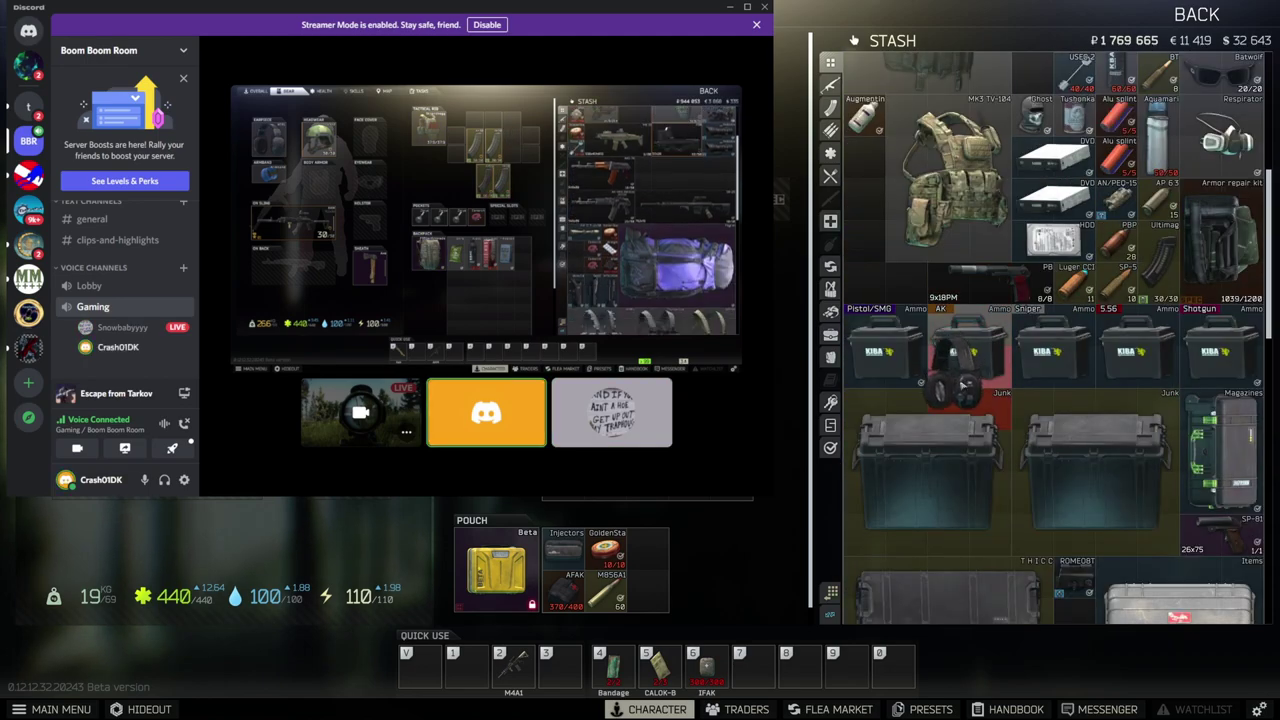
scroll(975, 250, down, 5)
scroll(983, 295, up, 5)
scroll(985, 297, up, 3)
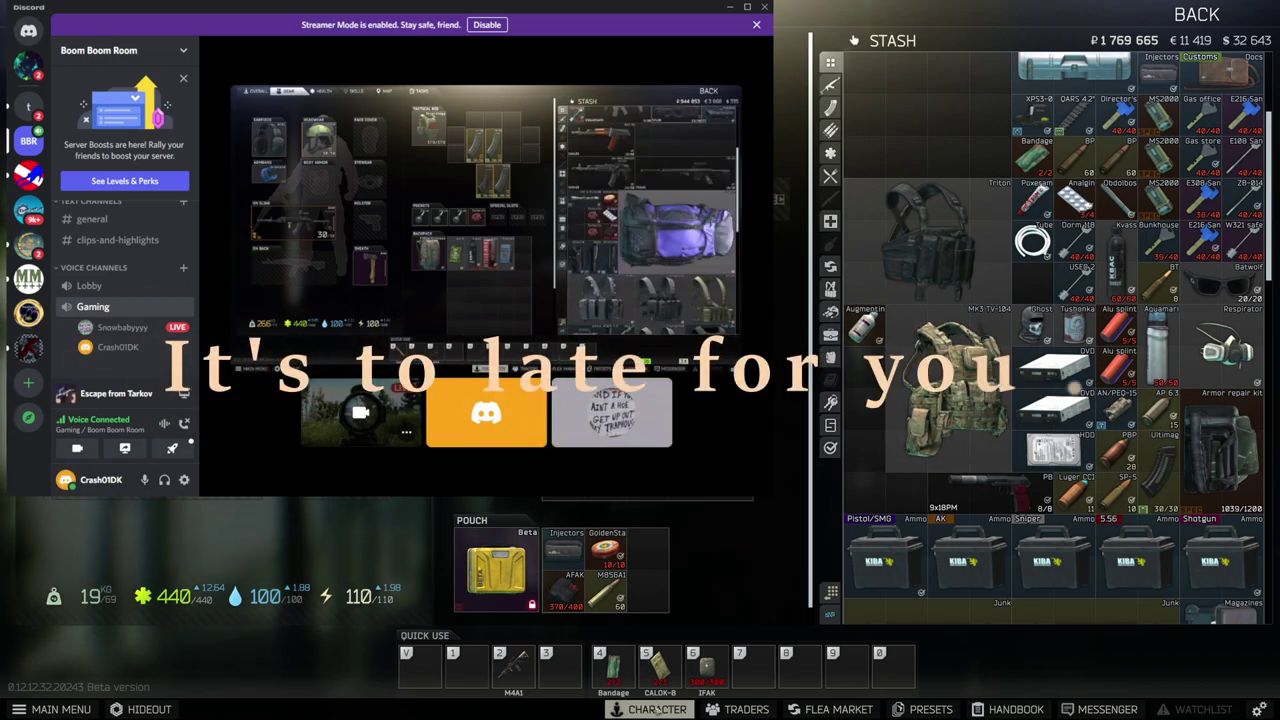
key(Escape)
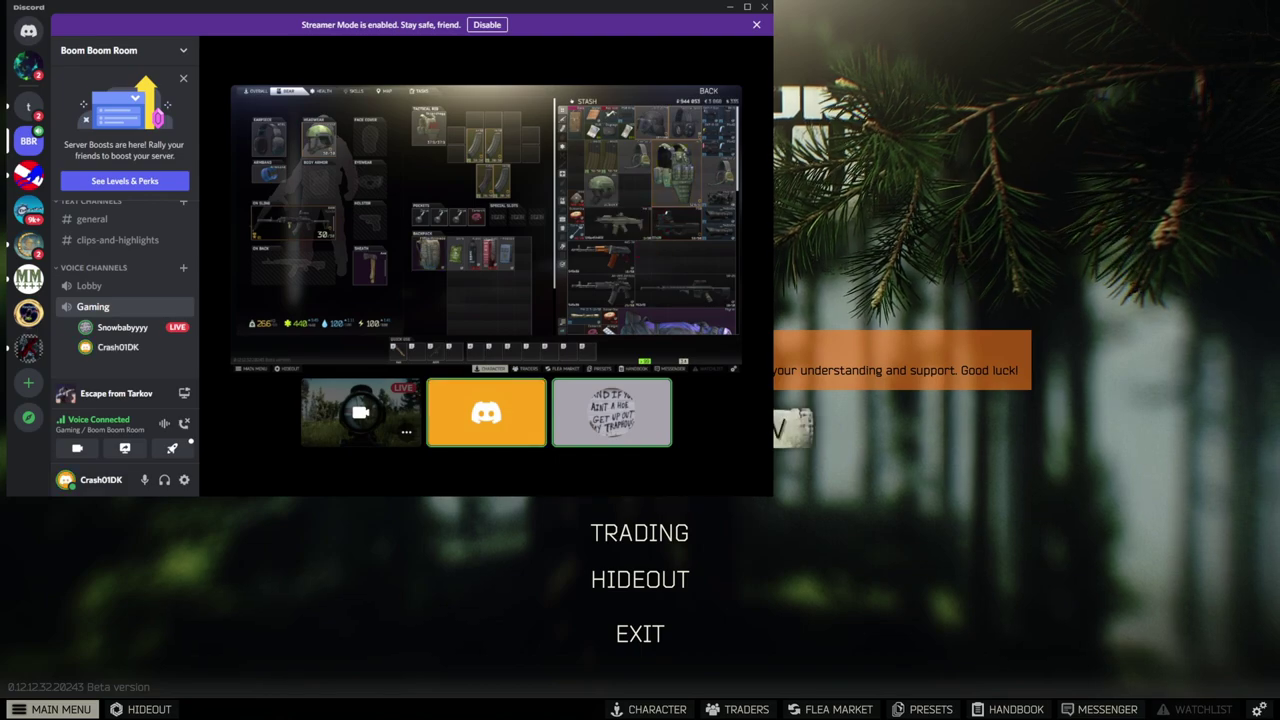
Start a new raid as the PMC and continue past the map and time screen.
click(640, 425)
click(627, 629)
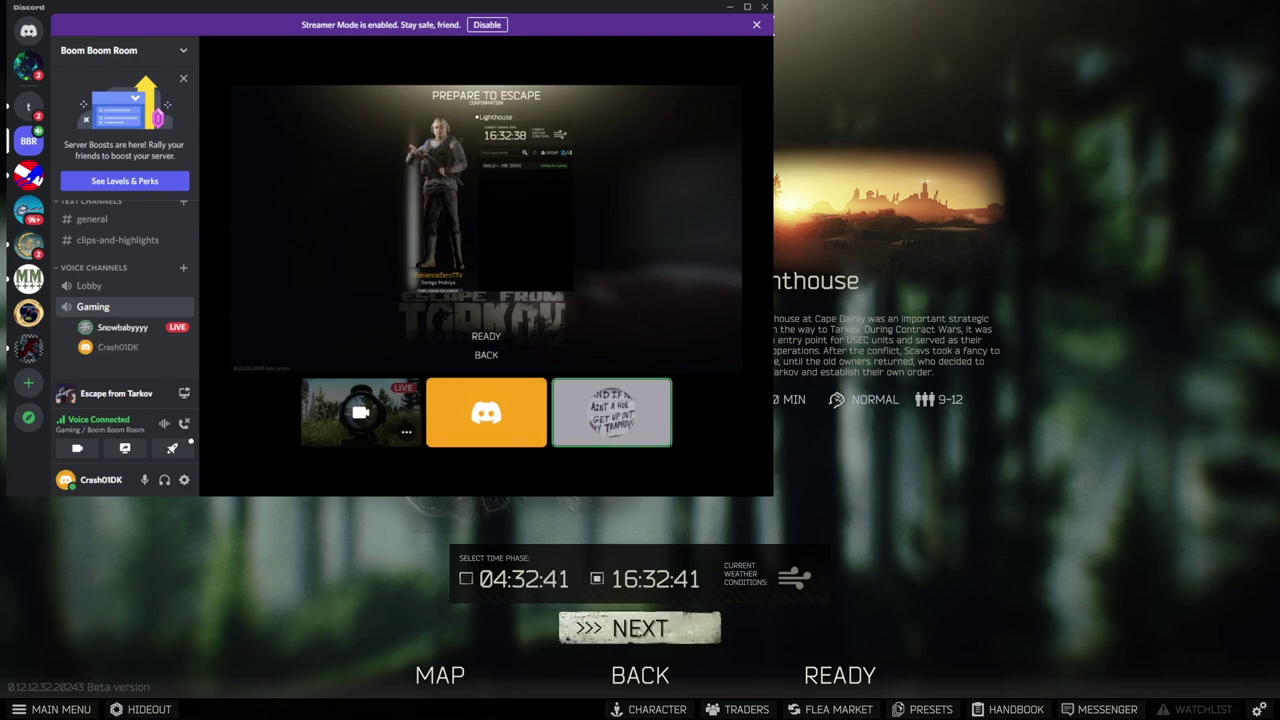
click(640, 630)
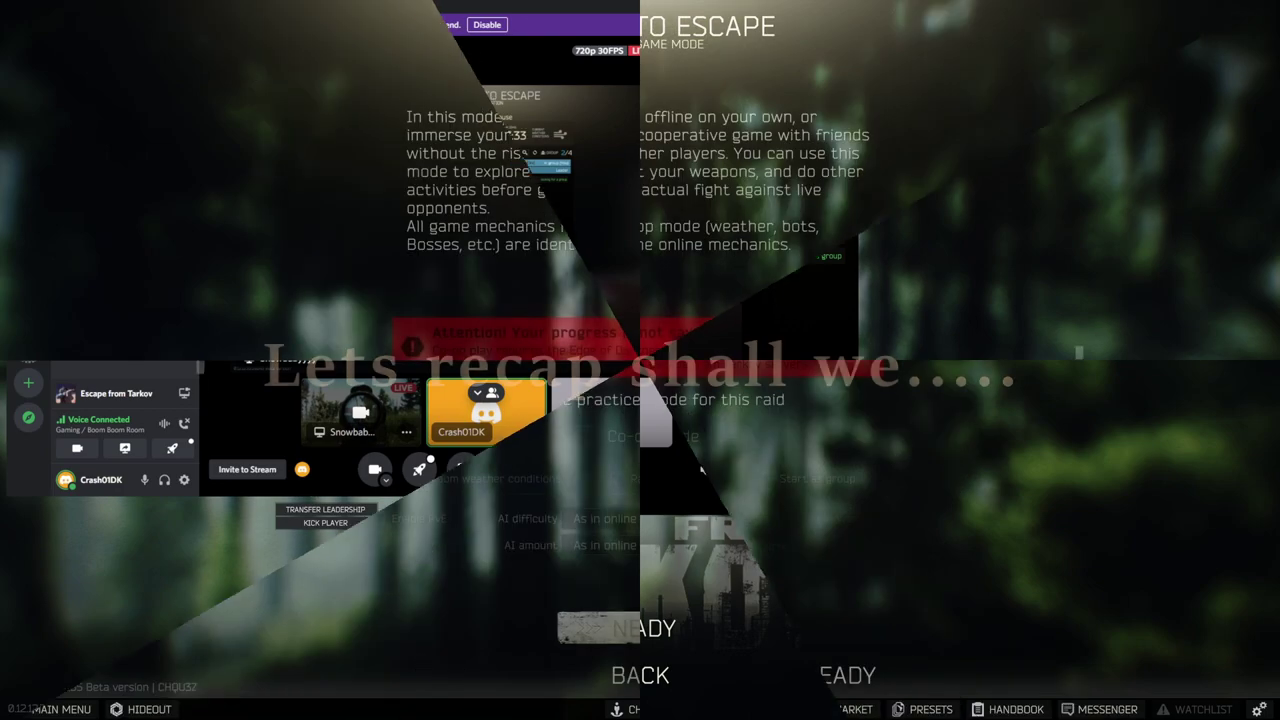
Insure the headset, helmet, M4A1, magazines and backpack, confirming the payment.
click(622, 612)
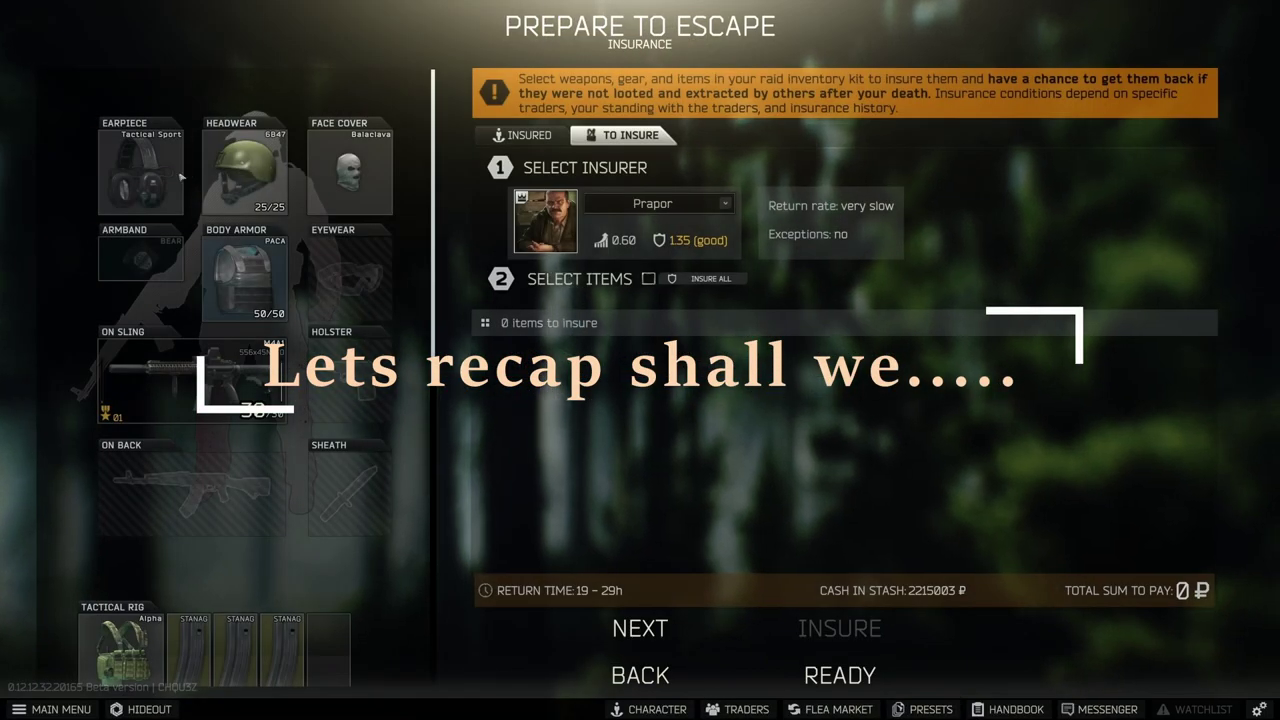
click(140, 168)
click(245, 170)
click(190, 375)
scroll(240, 400, down, 2)
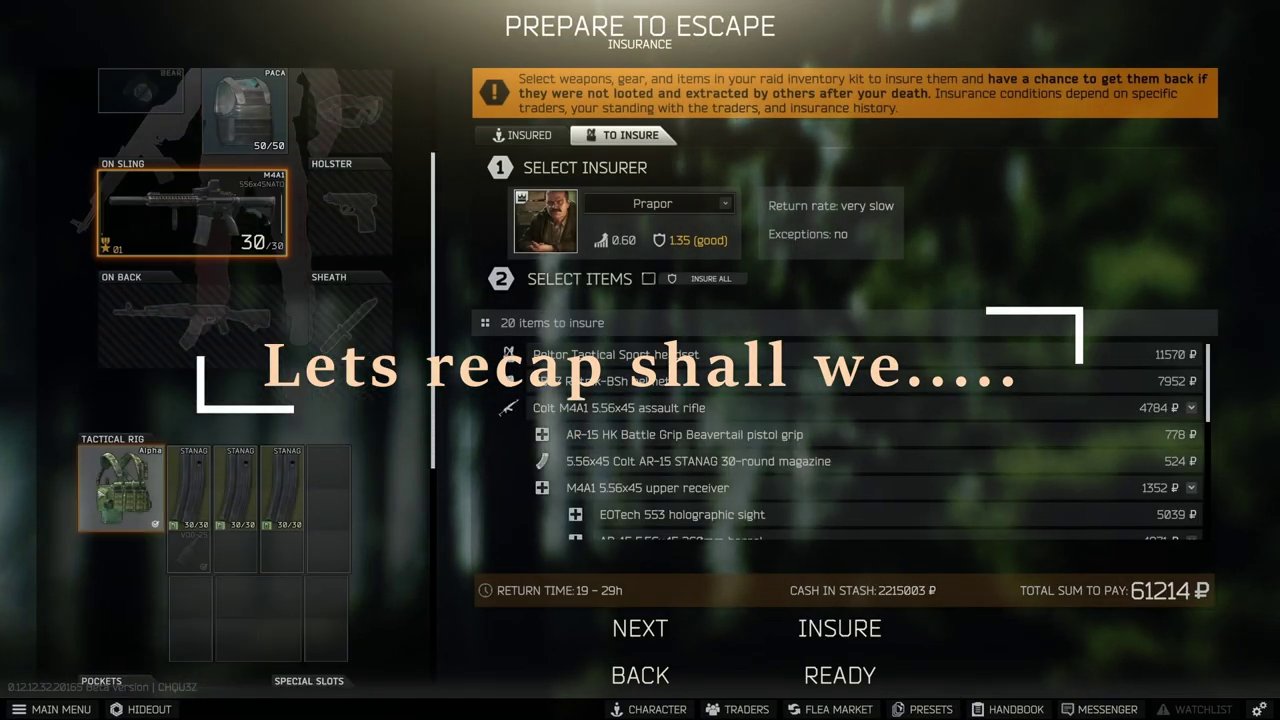
scroll(240, 400, down, 3)
click(121, 594)
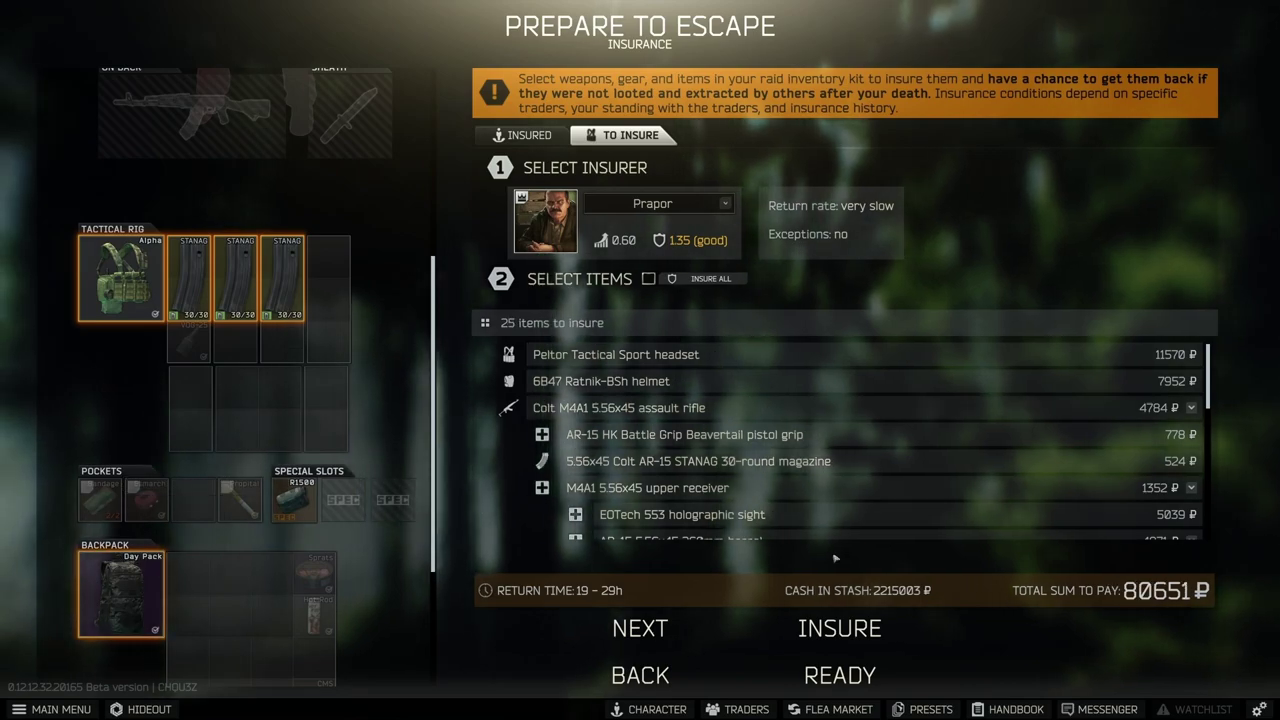
click(840, 628)
click(566, 463)
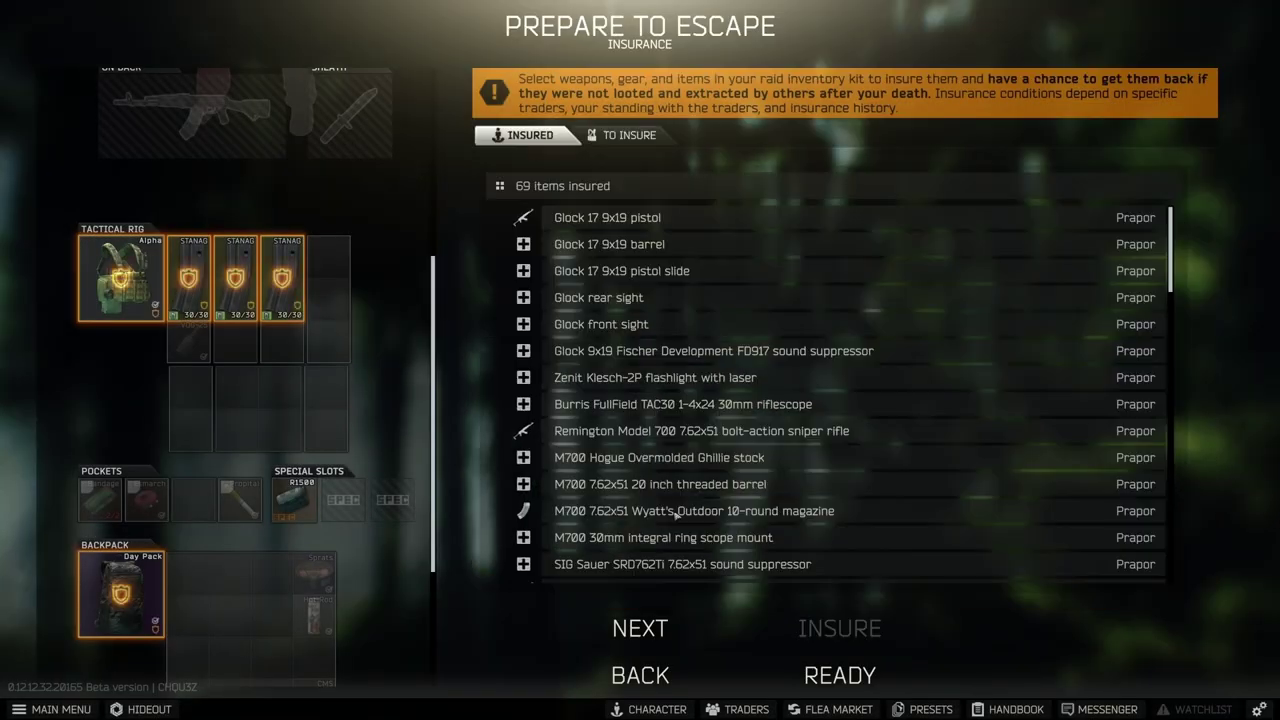
Return from the raid confirmation to the map and pick Shoreline's 12:11 daytime phase.
click(645, 630)
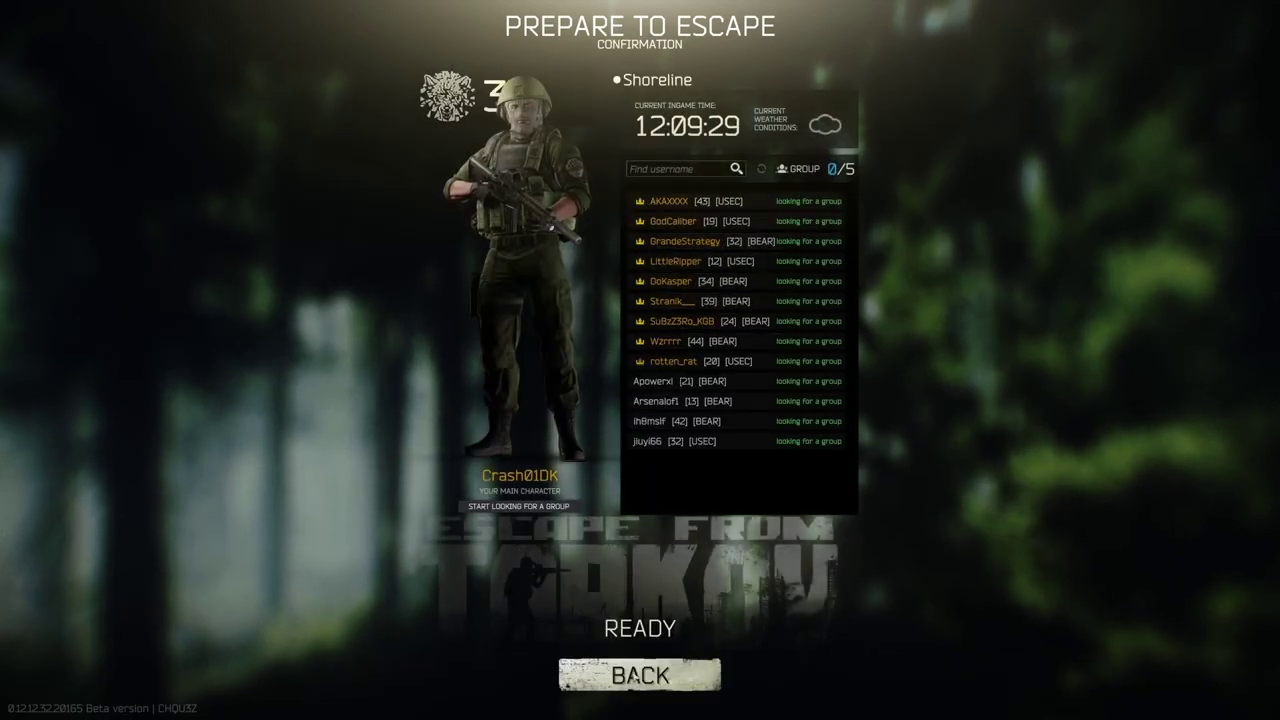
click(650, 676)
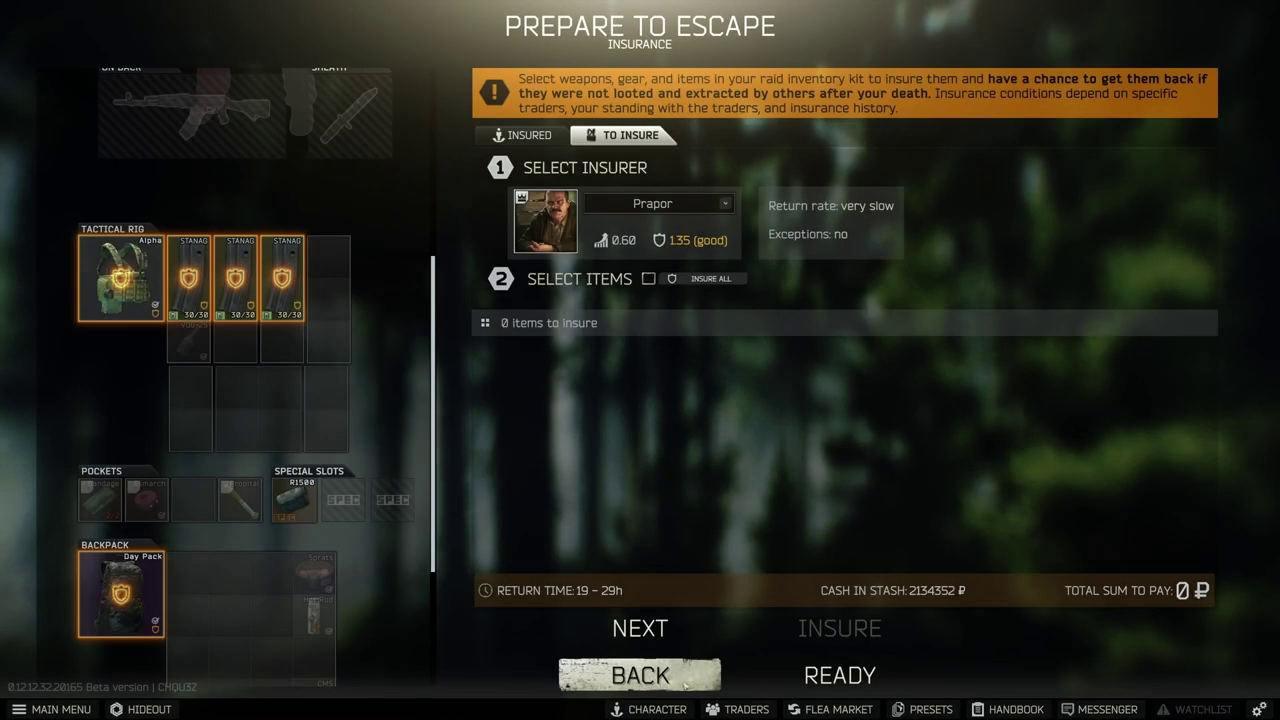
click(678, 686)
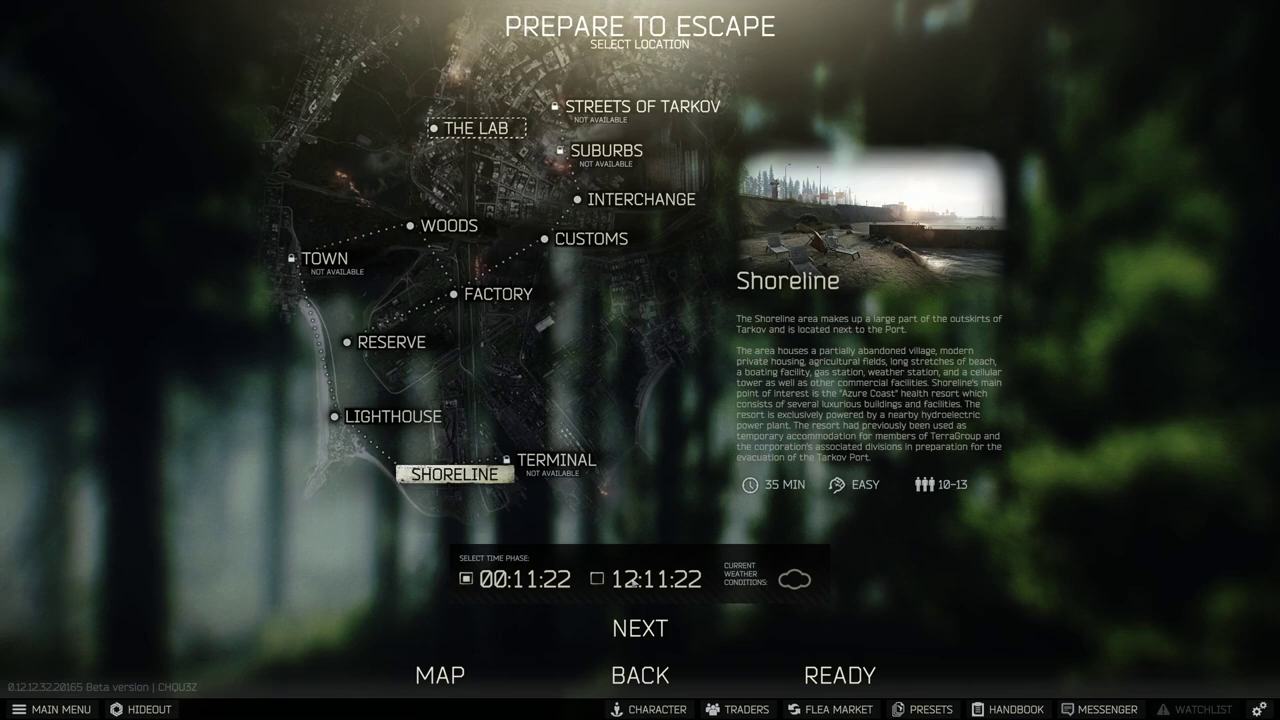
click(605, 579)
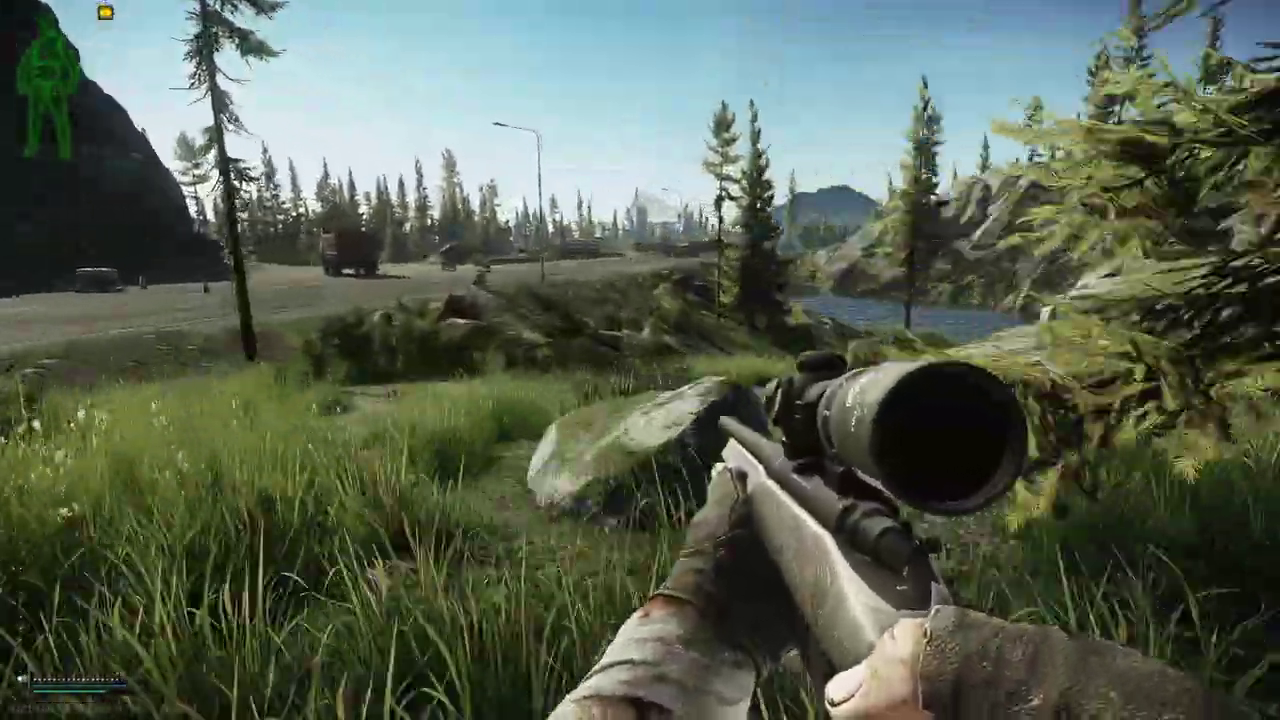
Aim down the rifle scope beside the yellow bus, scanning the rocks across the road.
right_click(640, 360)
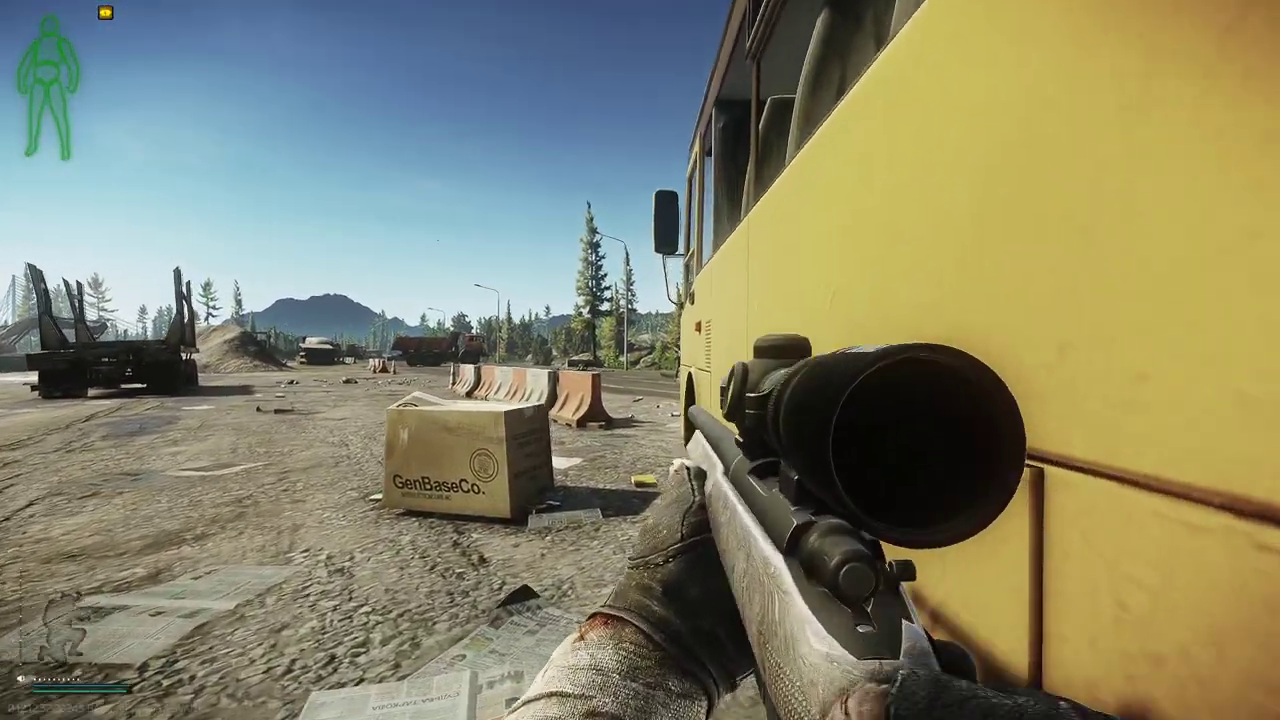
right_click(640, 360)
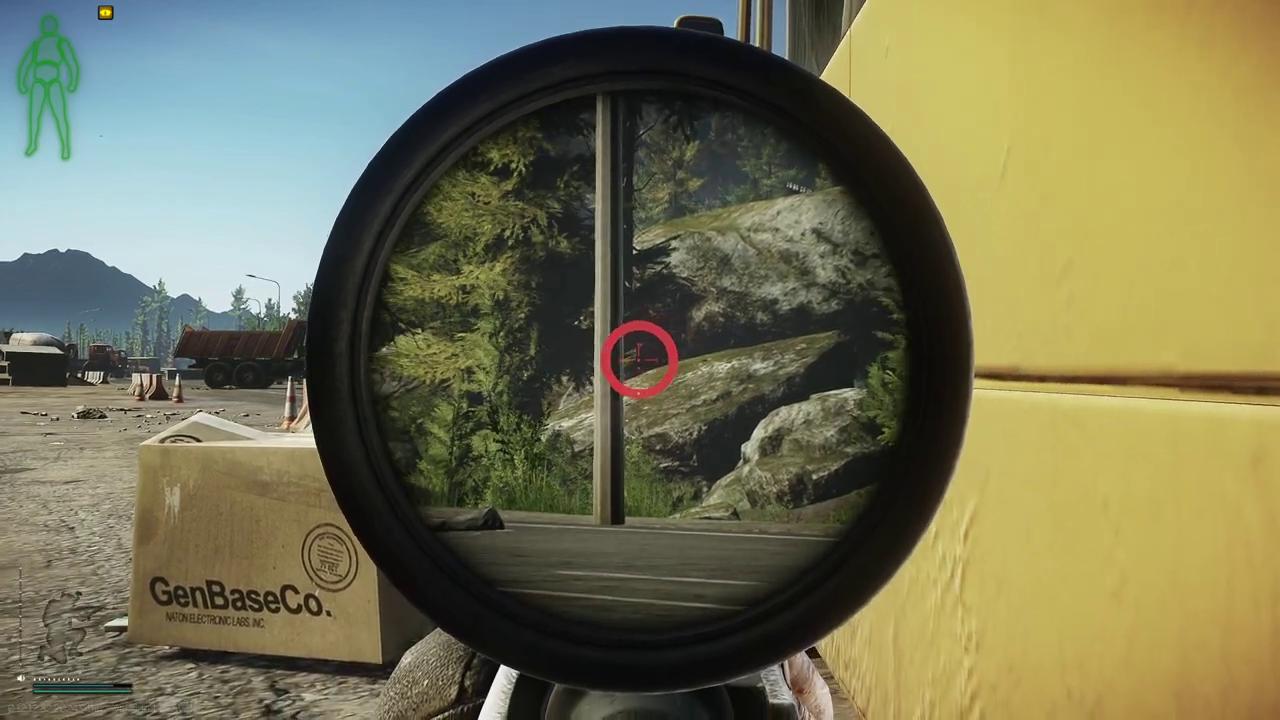
alt+right_click(640, 360)
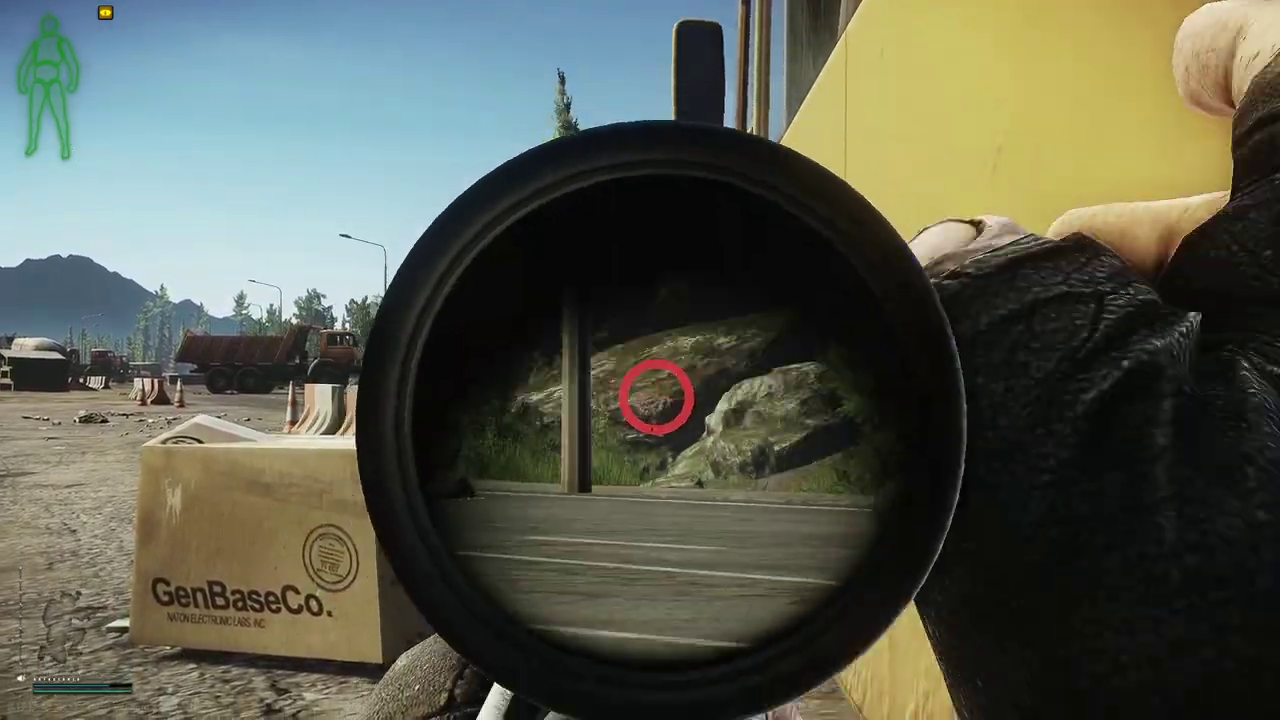